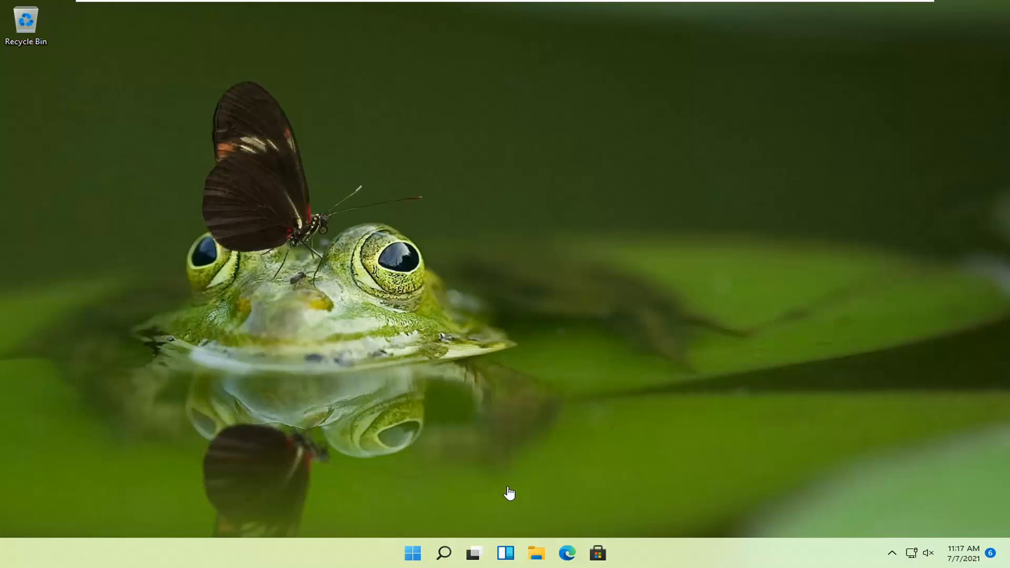
Launch Control Panel from Windows search, keep Large icons view, and go to Power Options
{"action": "left_click", "coordinate": [445, 555]}
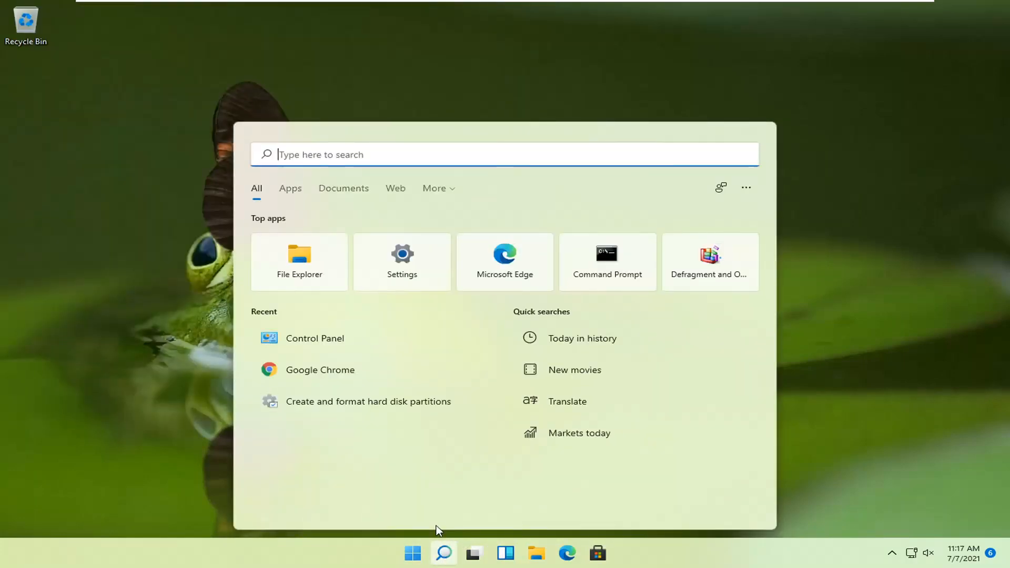
{"action": "type", "text": "control panel"}
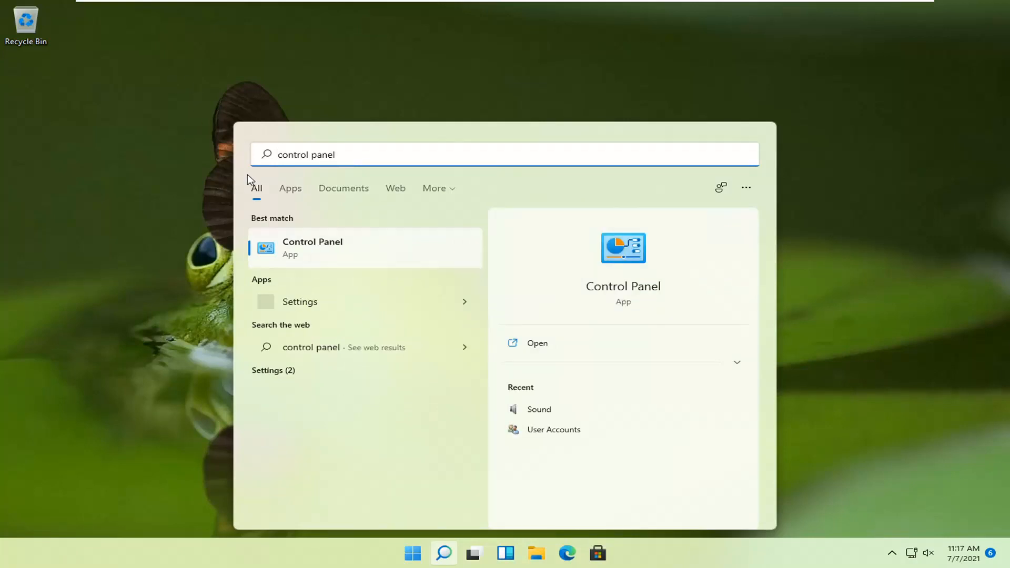
{"action": "left_click", "coordinate": [304, 247]}
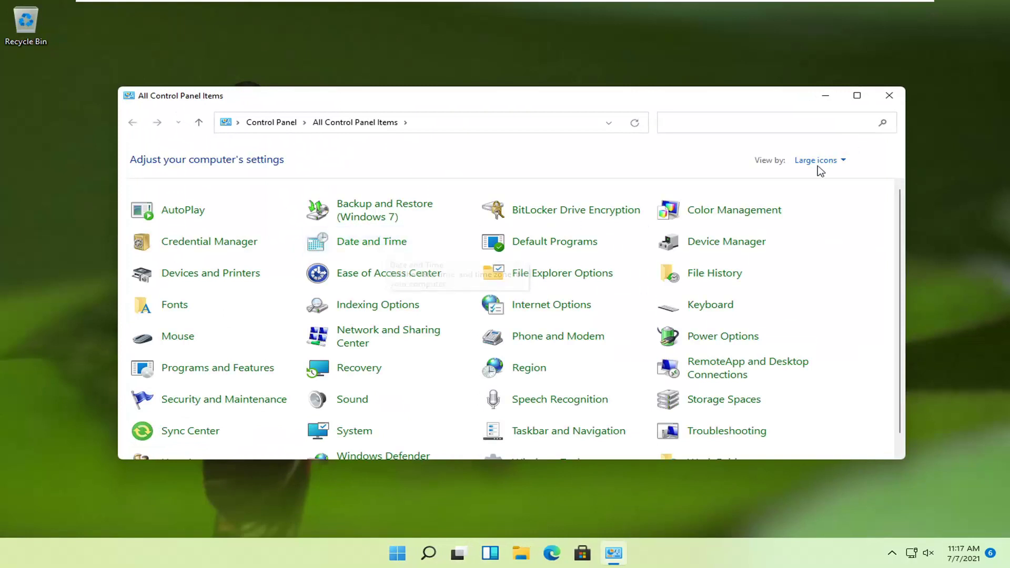
{"action": "left_click", "coordinate": [816, 160]}
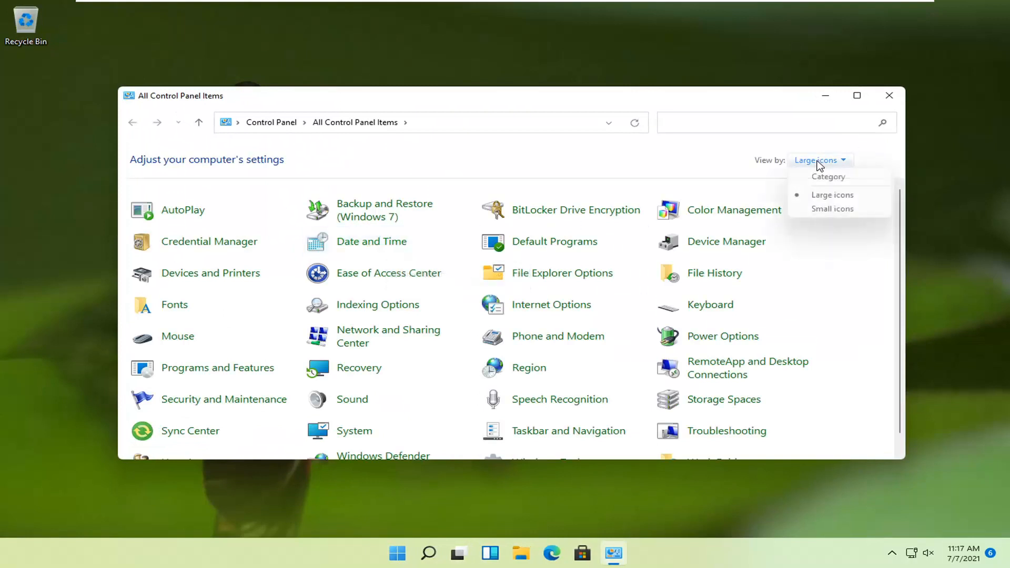
{"action": "left_click", "coordinate": [825, 196]}
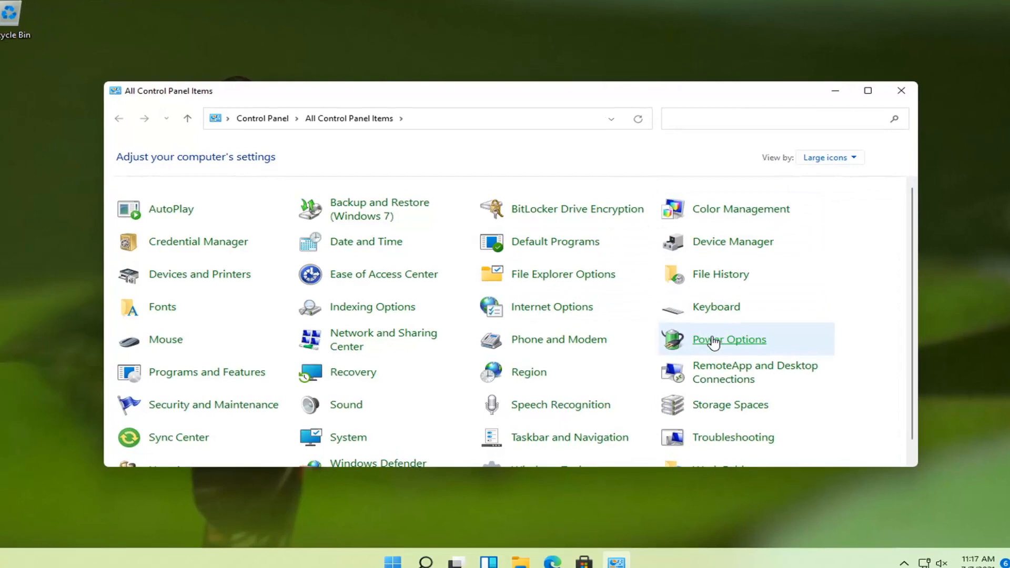
{"action": "left_click", "coordinate": [711, 338]}
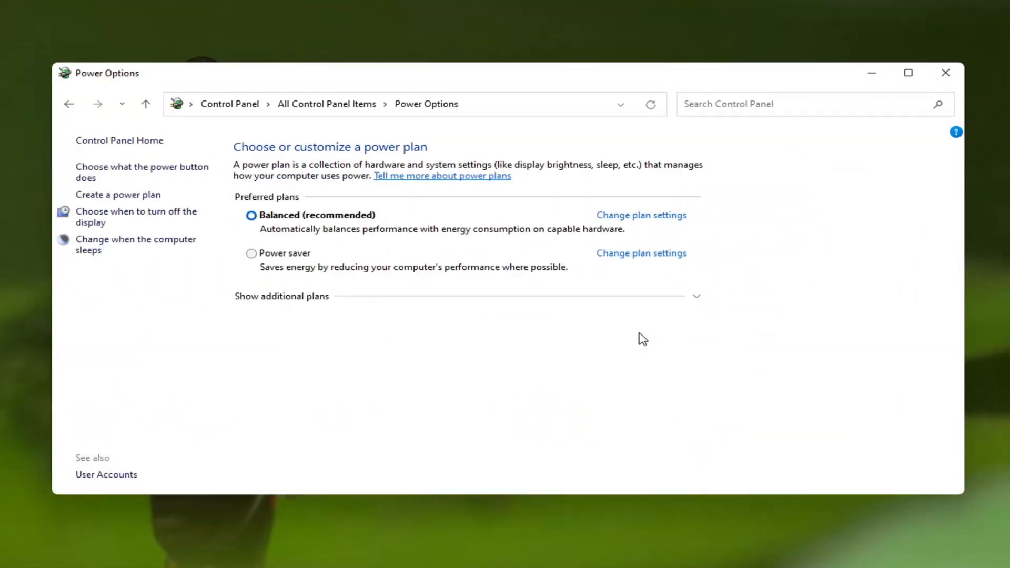
Review the Balanced plan's display-off and sleep choices, leaving them at 10 and 30 minutes
{"action": "left_click", "coordinate": [129, 215]}
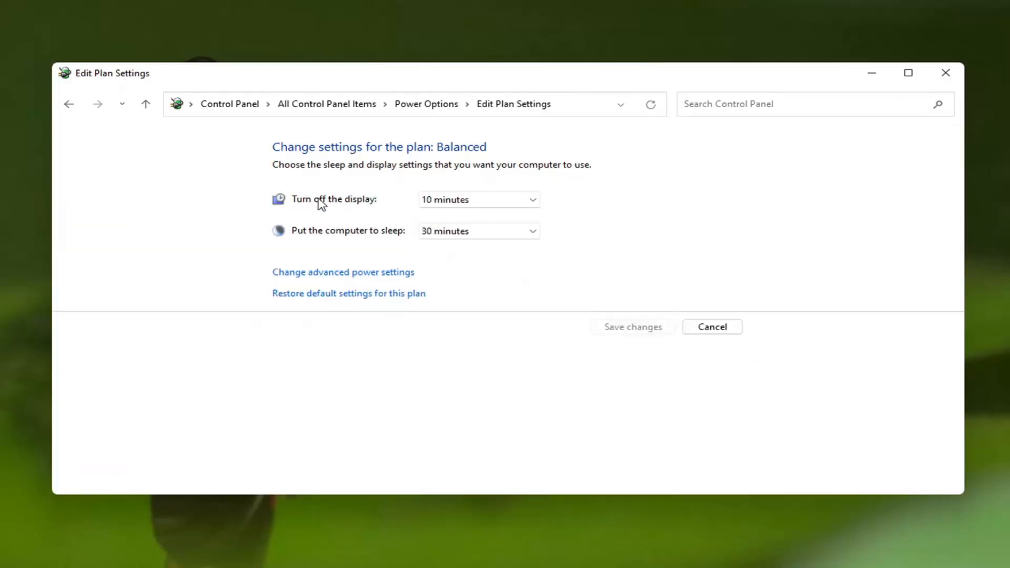
{"action": "left_click", "coordinate": [529, 200]}
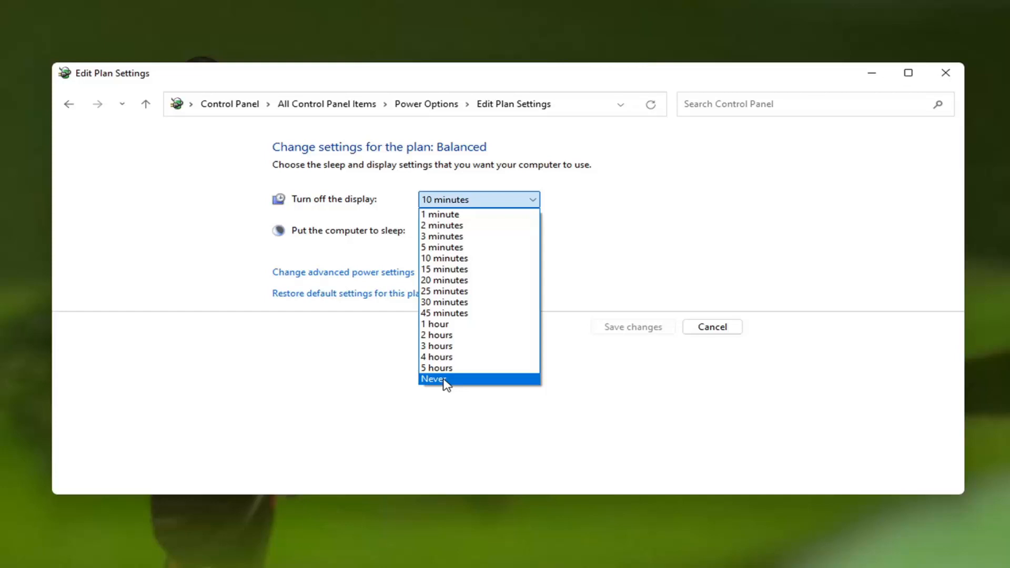
{"action": "left_click", "coordinate": [444, 392]}
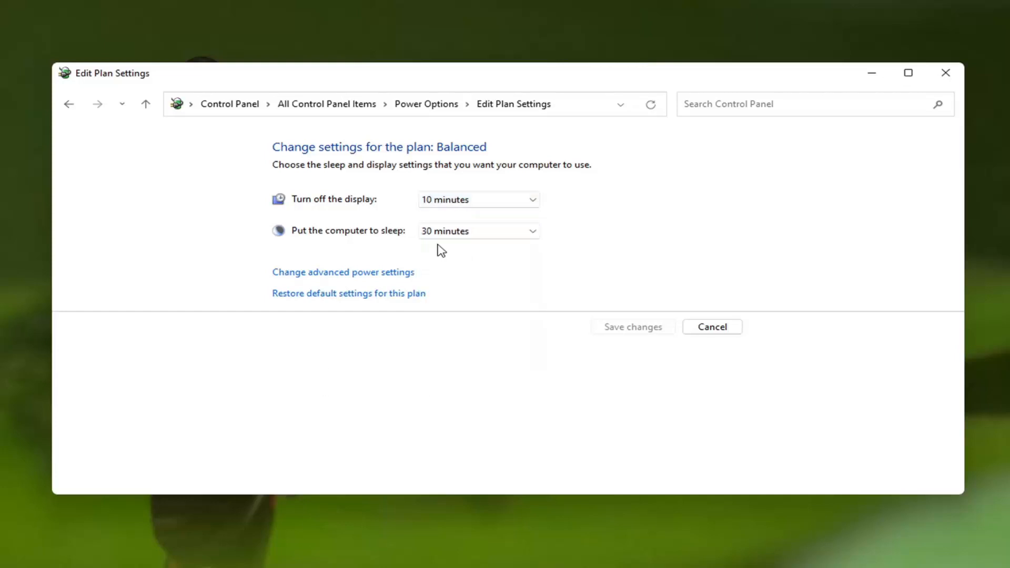
{"action": "left_click", "coordinate": [441, 233]}
{"action": "left_click", "coordinate": [483, 232]}
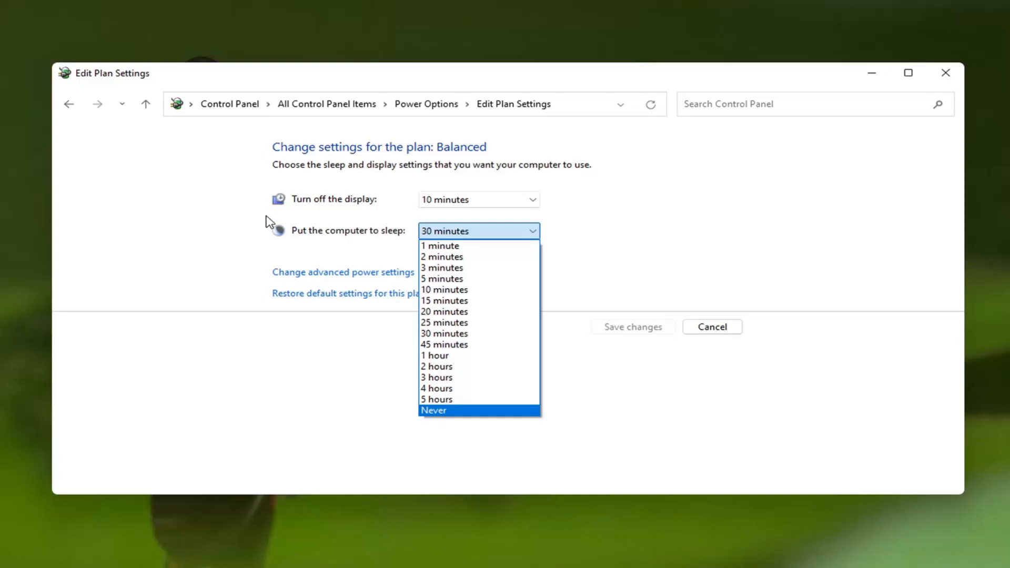
Set display turn-off and sleep both to Never, save the Balanced plan, and close the window
{"action": "left_click", "coordinate": [168, 240]}
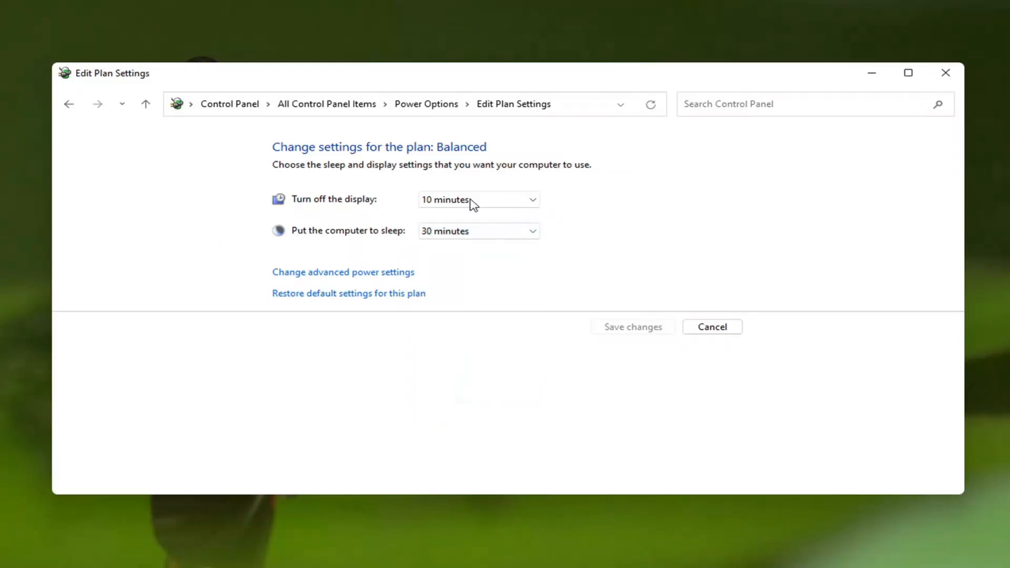
{"action": "left_click", "coordinate": [455, 206]}
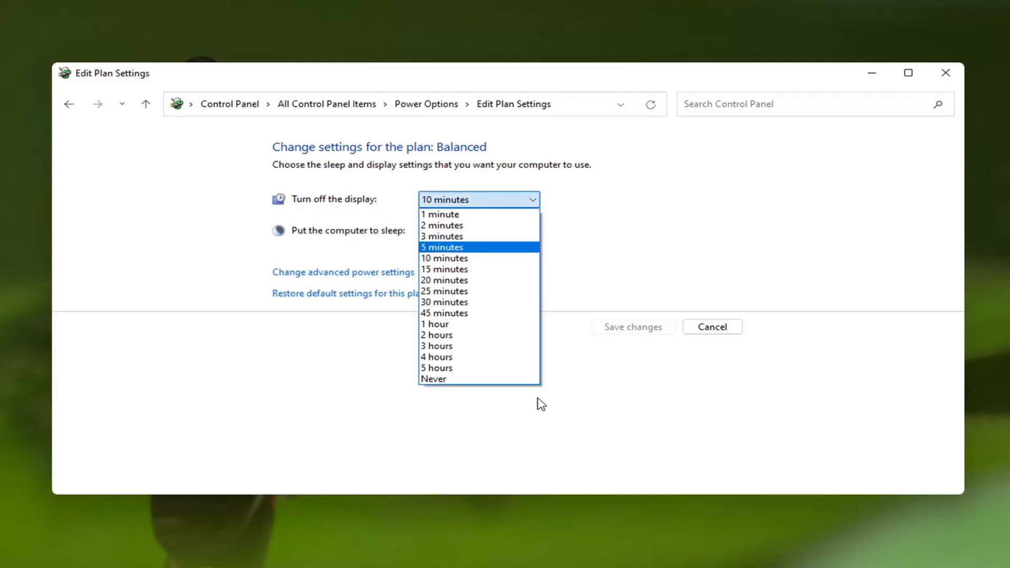
{"action": "left_click", "coordinate": [449, 385]}
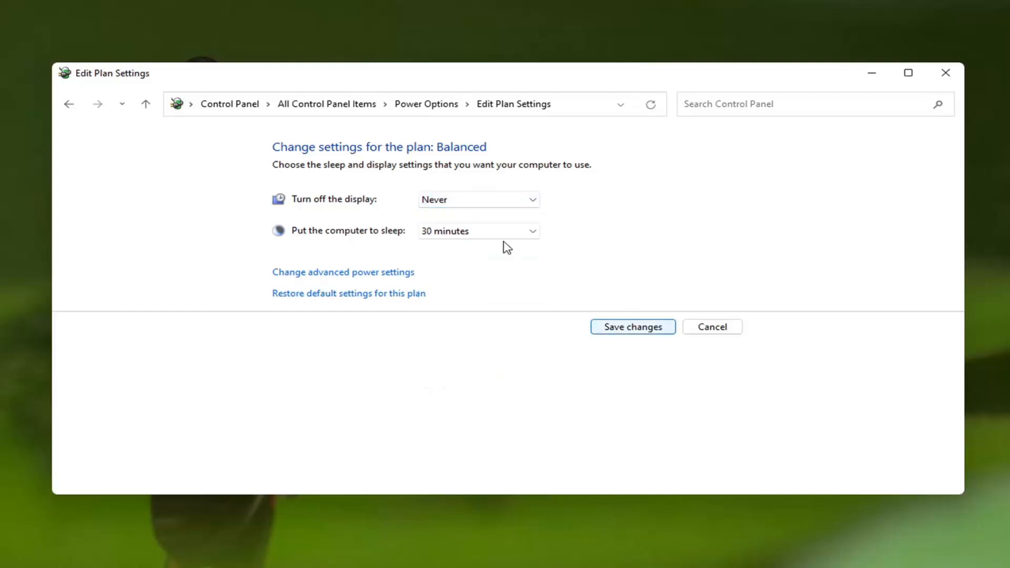
{"action": "left_click", "coordinate": [451, 230]}
{"action": "left_click", "coordinate": [433, 416]}
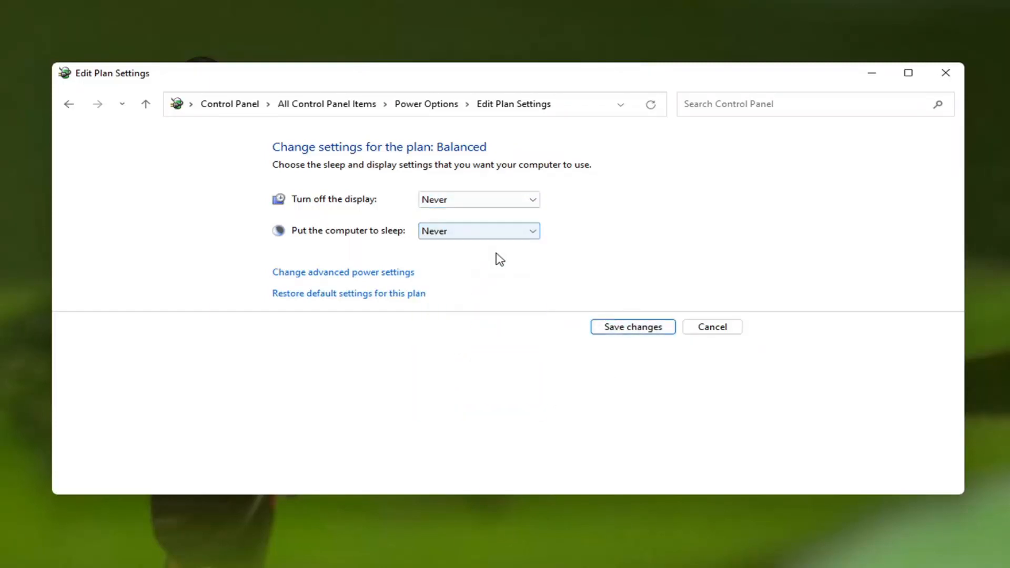
{"action": "left_click", "coordinate": [614, 327]}
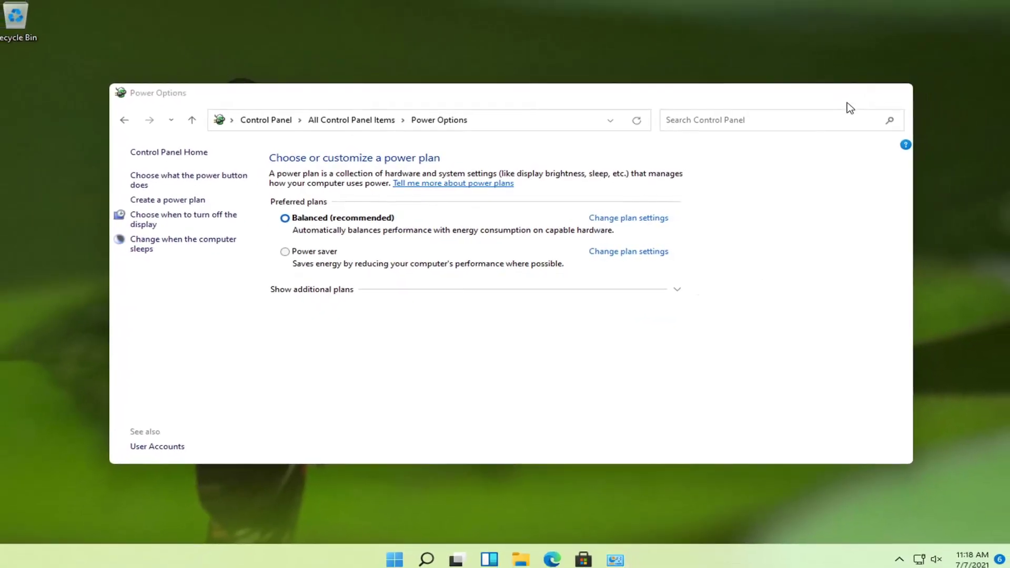
{"action": "left_click", "coordinate": [848, 102]}
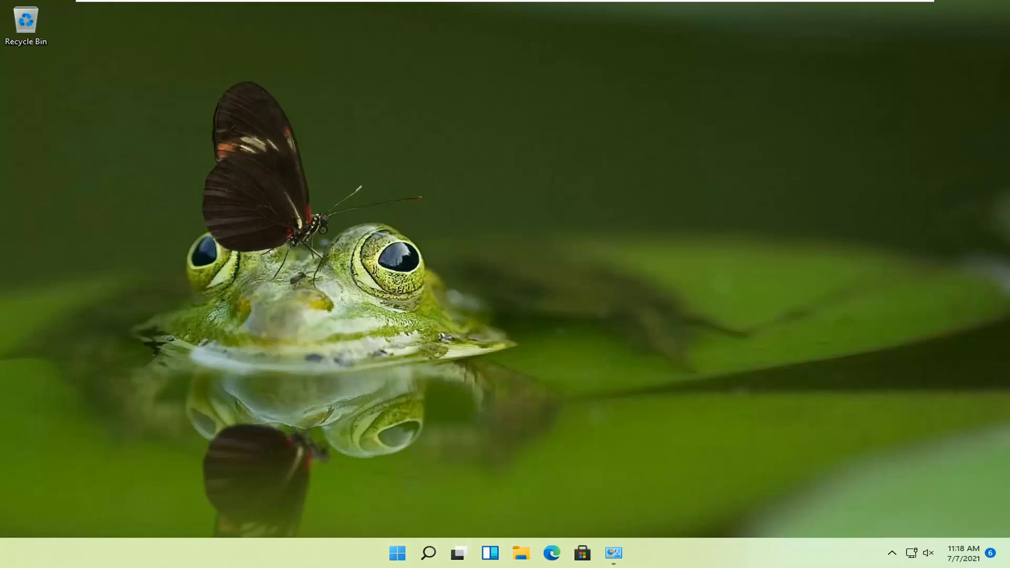